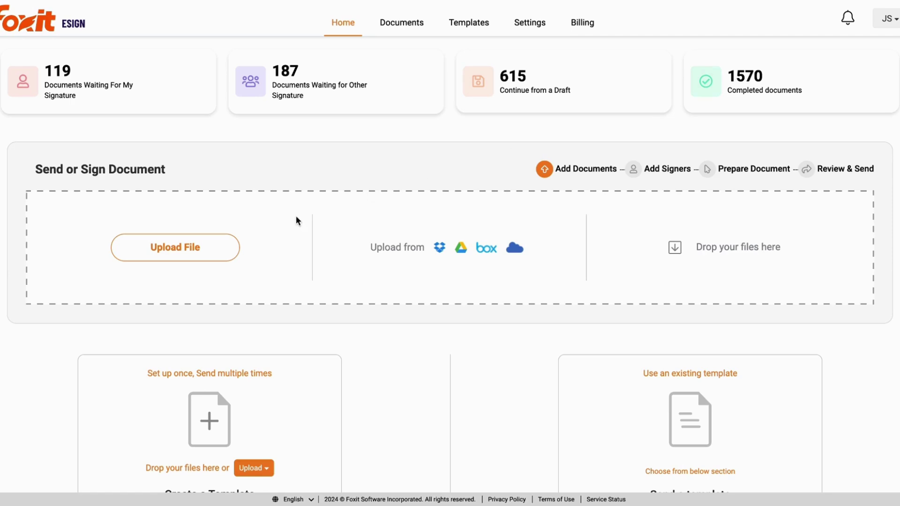
Step: Upload Annual Revenue Signer Contract.pdf from the Desktop into a new envelope
click(209, 249)
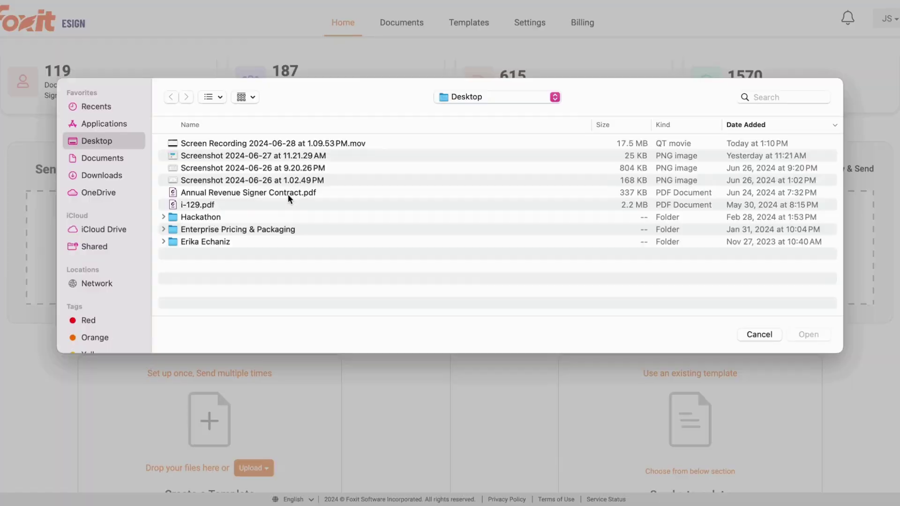
double_click(288, 193)
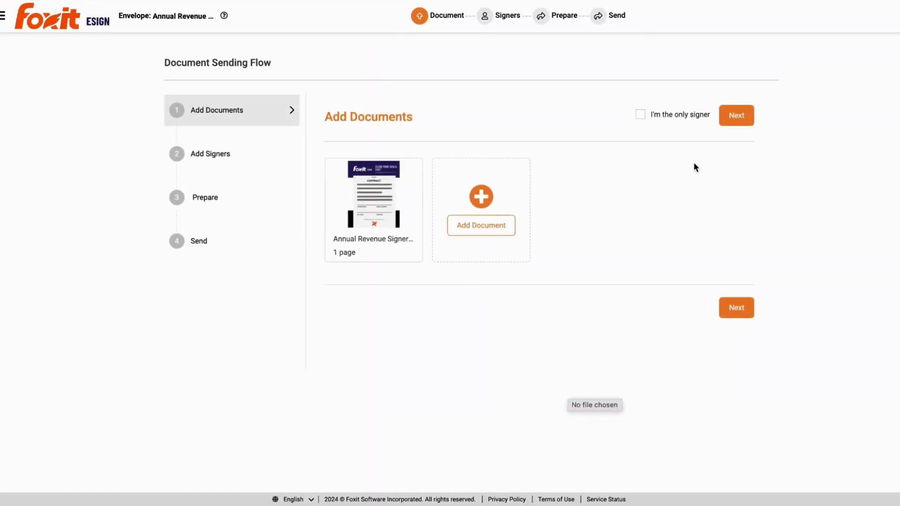
Step: Set Connect with Notary to Yes and add the suggested existing contact as the second signer
click(729, 310)
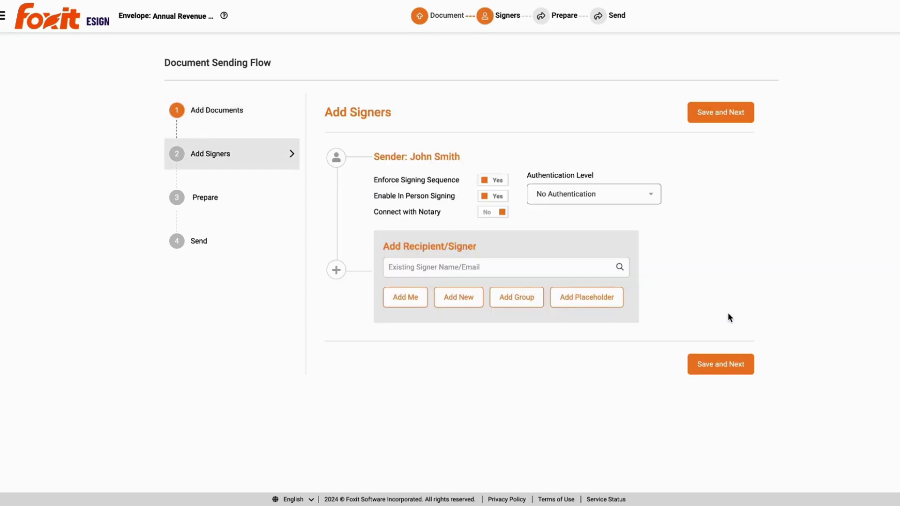
click(503, 212)
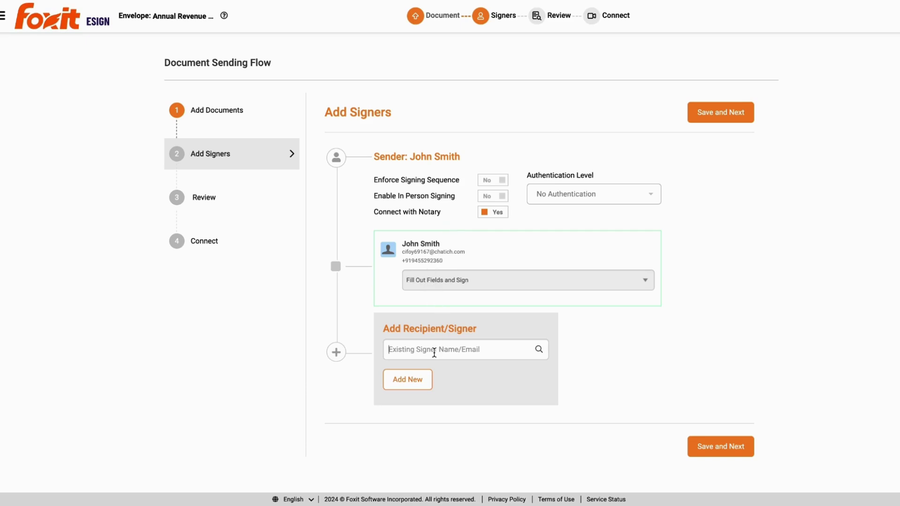
text(Erika)
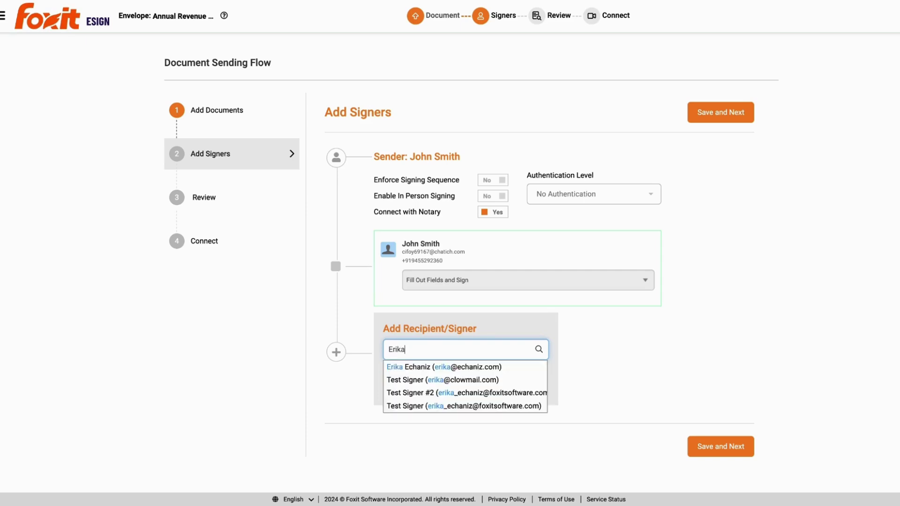
click(460, 367)
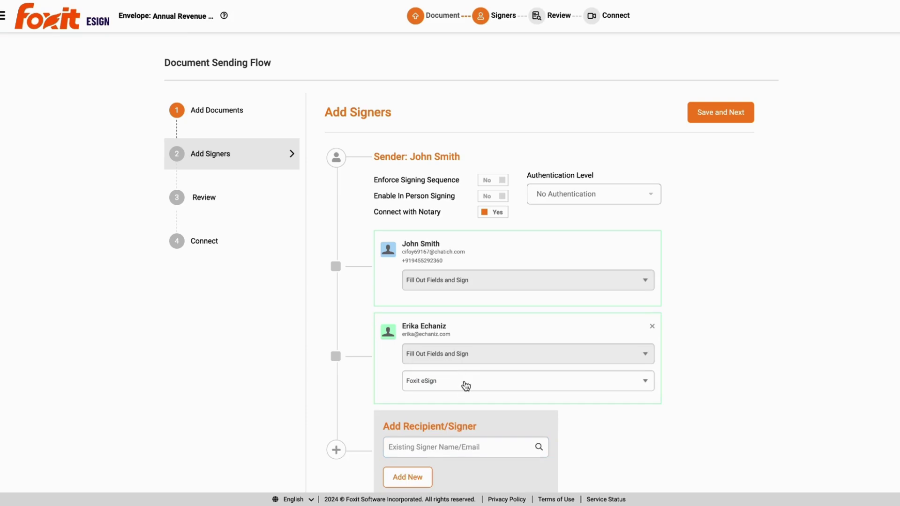
scroll(466, 386, down, 1)
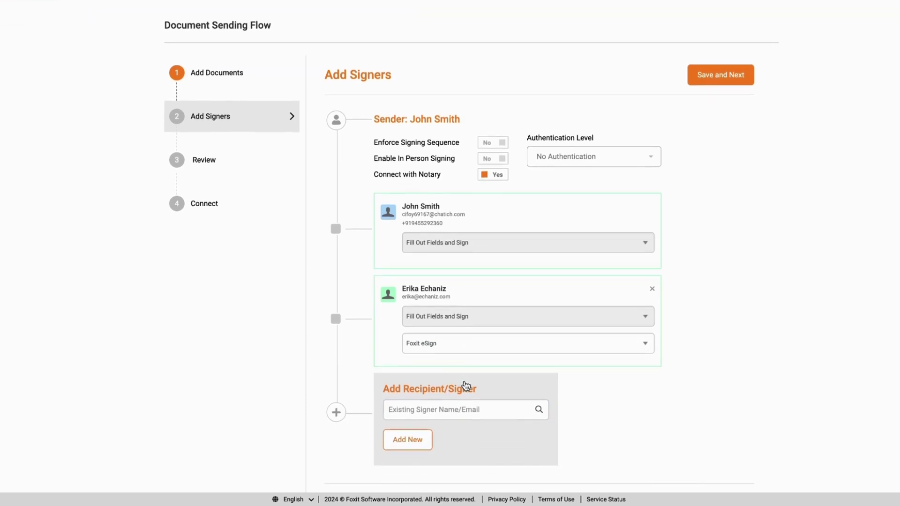
scroll(466, 386, down, 1)
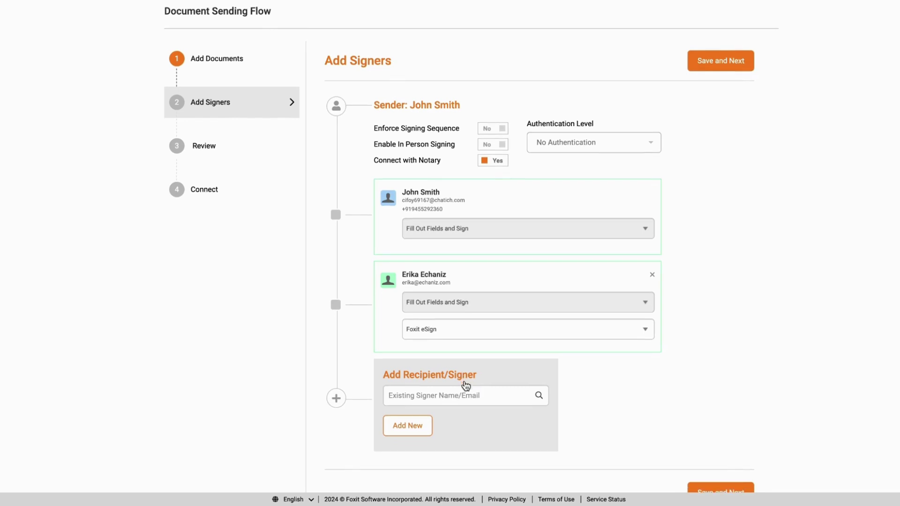
Step: Save the signers and send the envelope for notarization
click(711, 488)
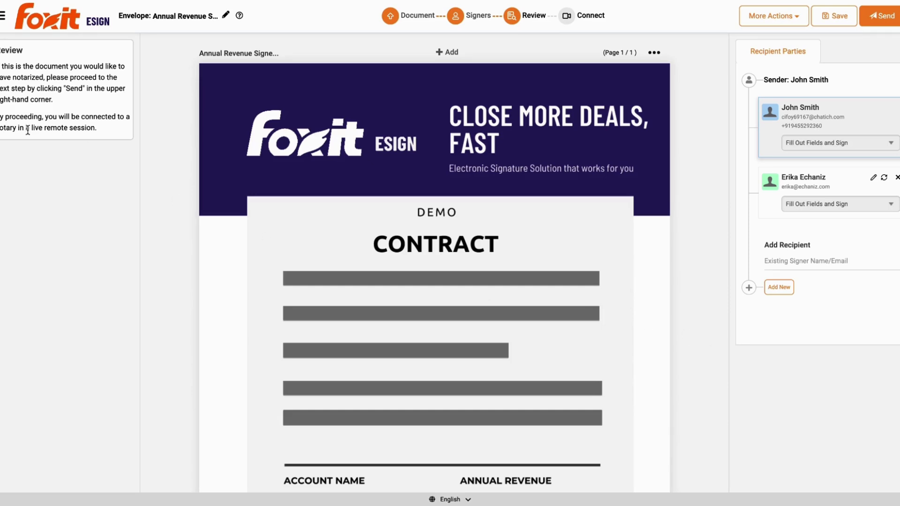
click(883, 15)
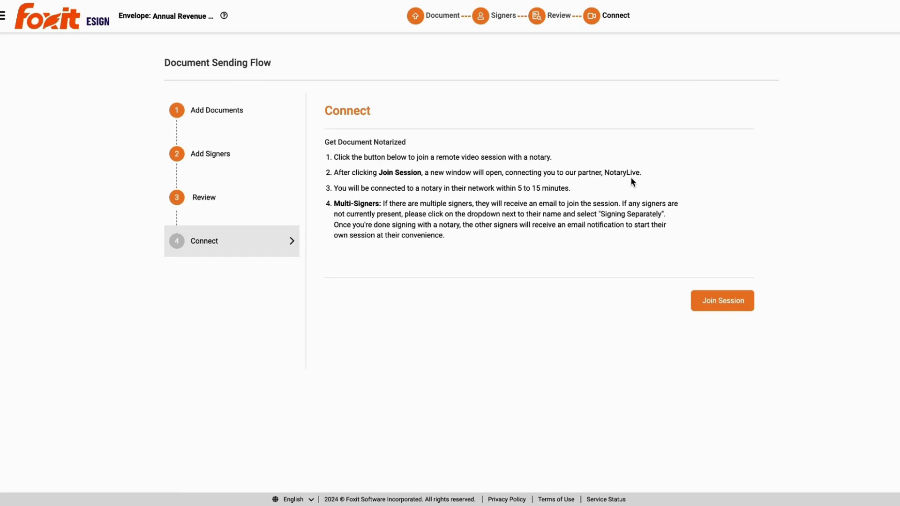
Step: Join the NotaryLive session and set Signer #2 to Signing Separately
click(717, 305)
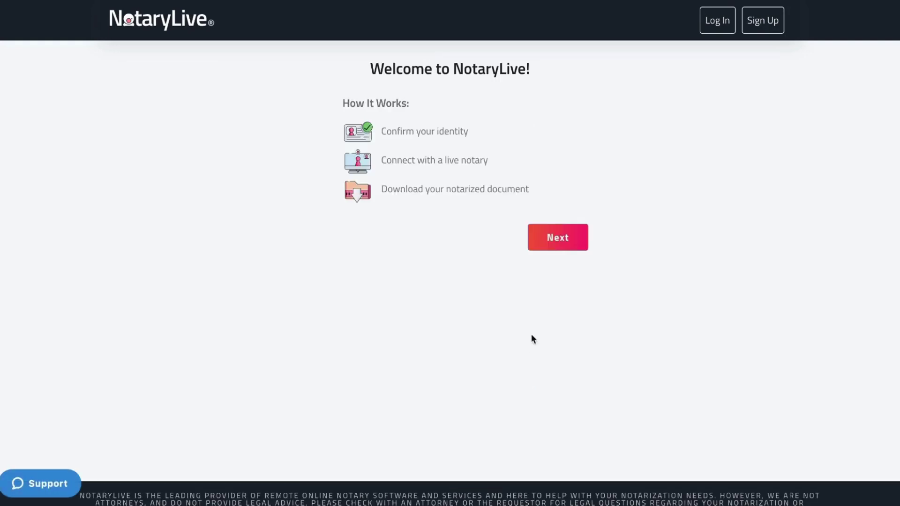
click(586, 240)
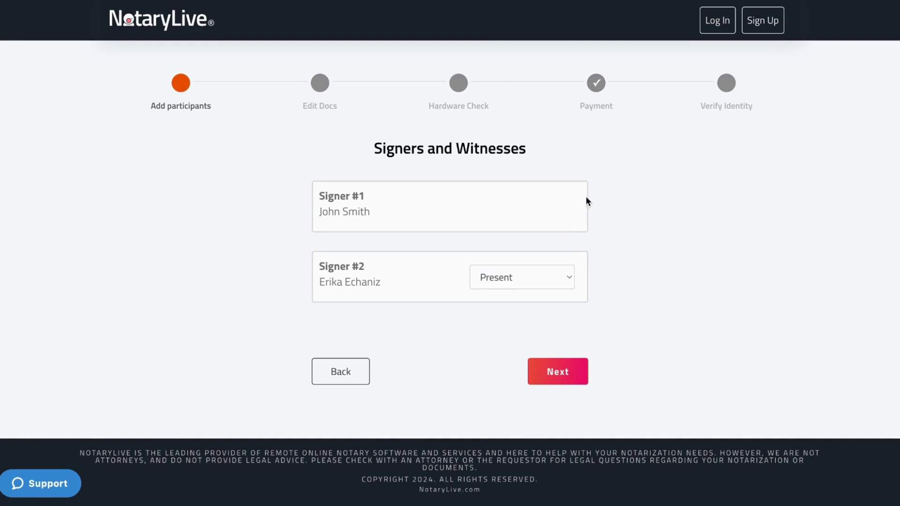
click(561, 279)
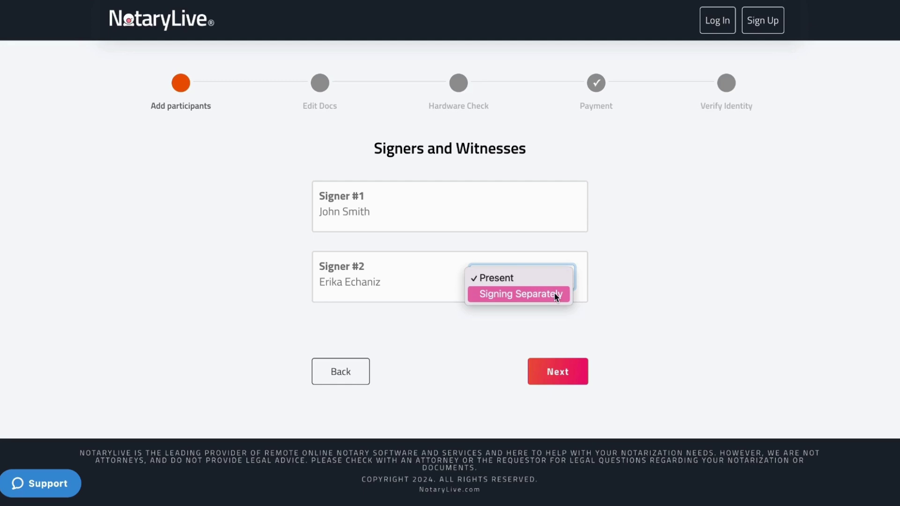
click(554, 296)
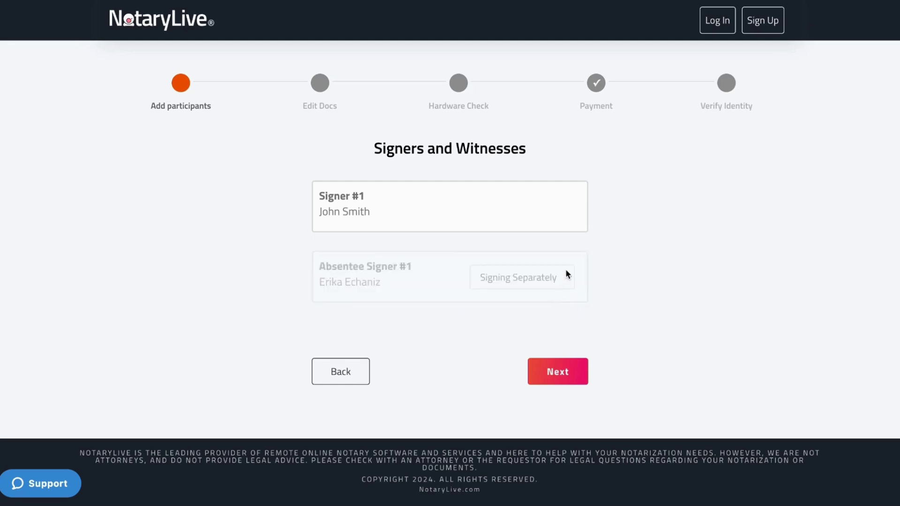
Step: Open the contract in Edit Document(s) and bring up its Add new… menu
click(549, 381)
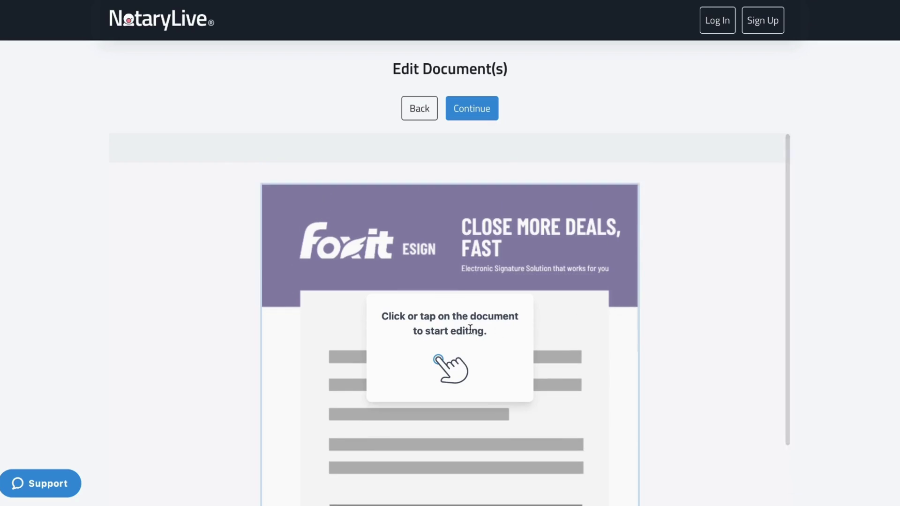
click(571, 250)
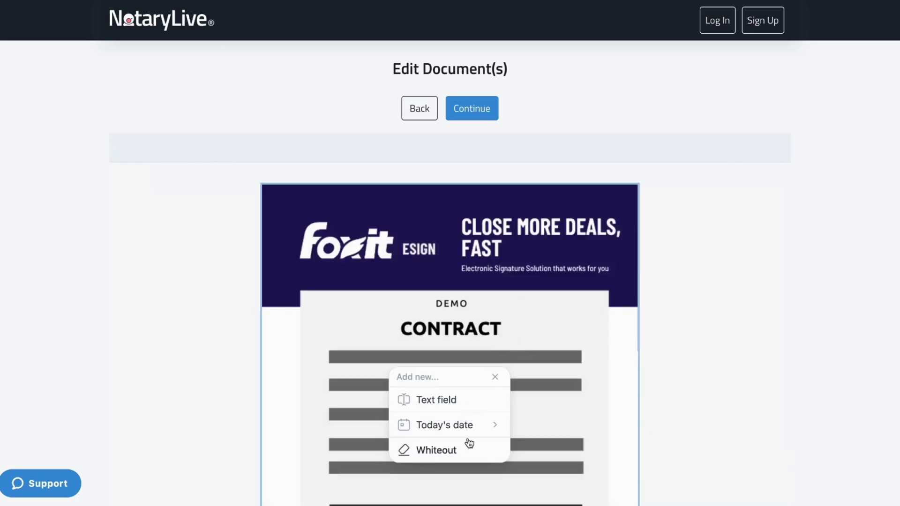
click(570, 284)
Step: Finish editing and allow camera and microphone access for the hardware check
click(483, 115)
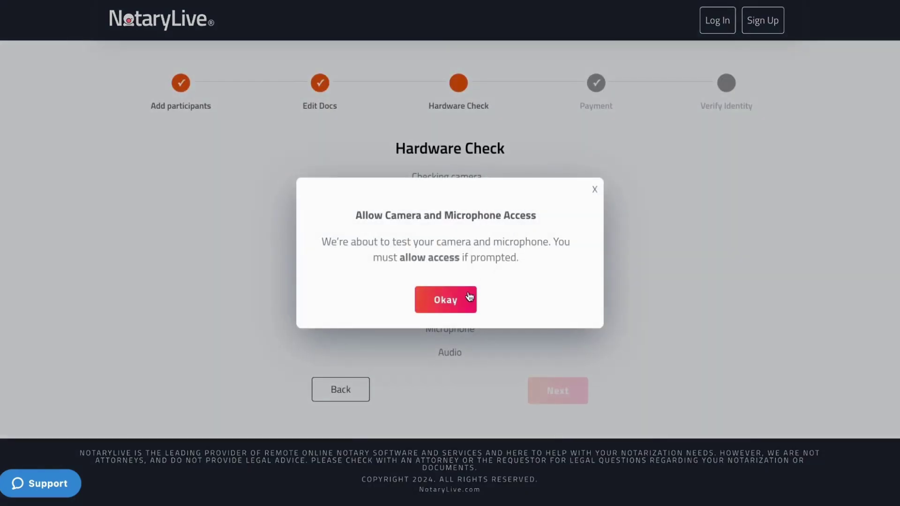
click(466, 301)
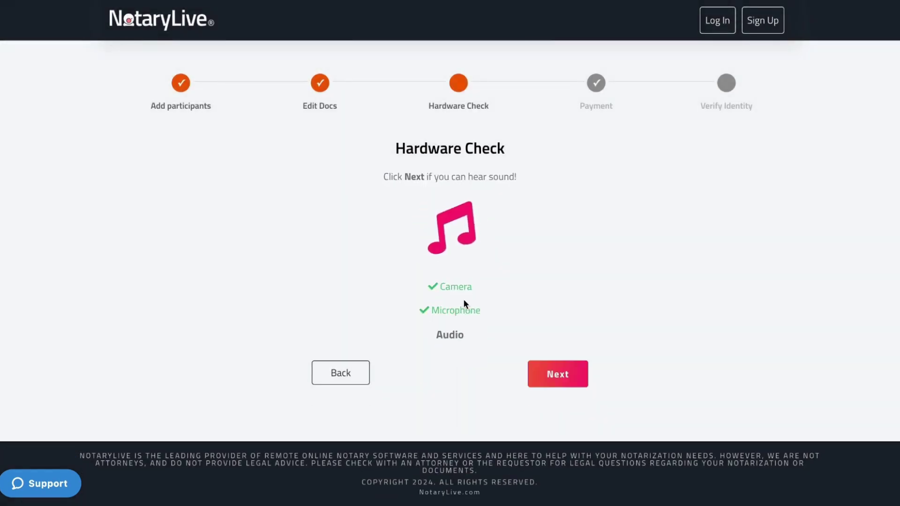
Step: Move to Payment and review the $25 Online Notary Session order and card fields
click(549, 371)
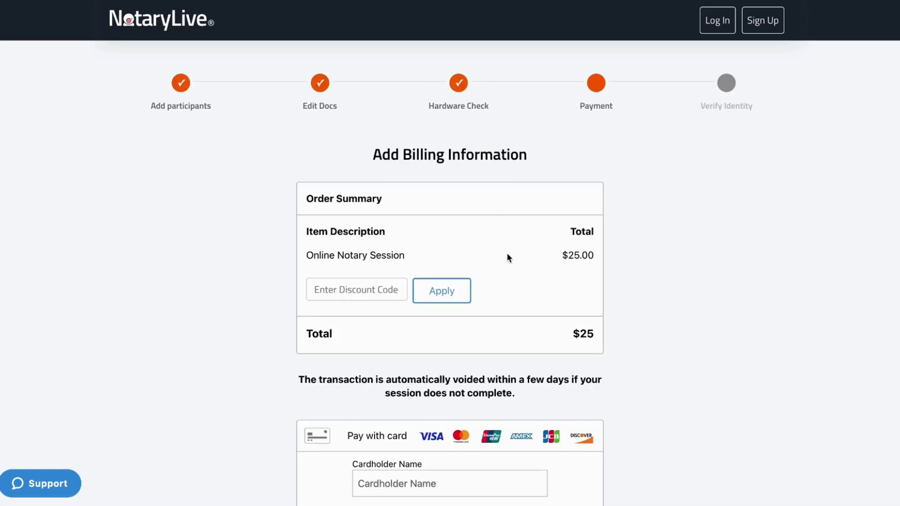
scroll(523, 319, down, 3)
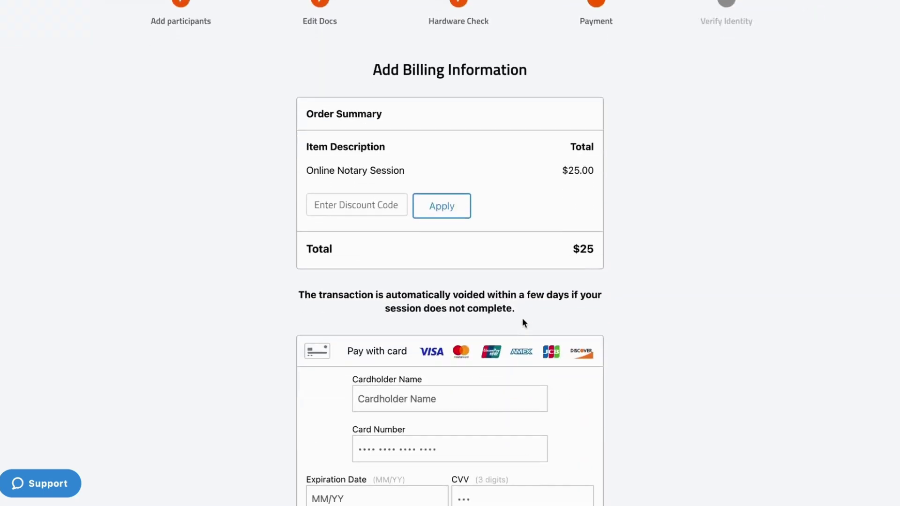
scroll(523, 321, down, 3)
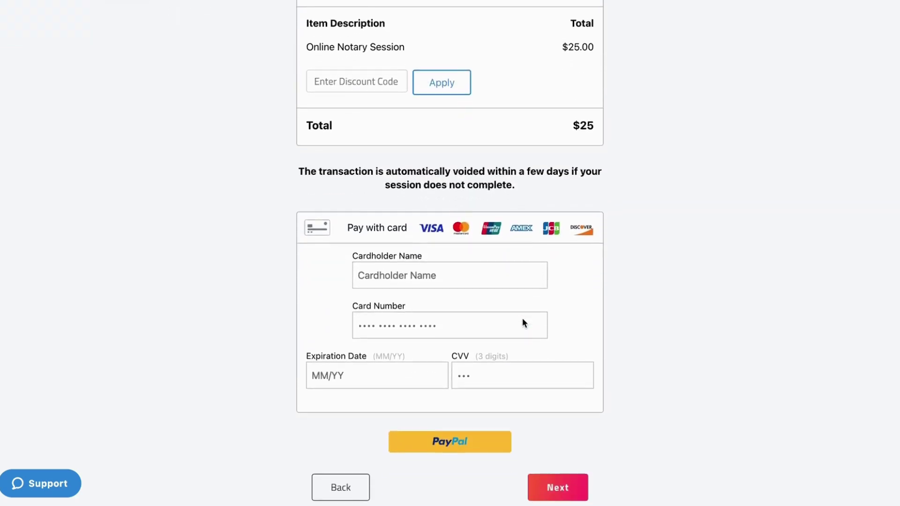
scroll(522, 318, down, 1)
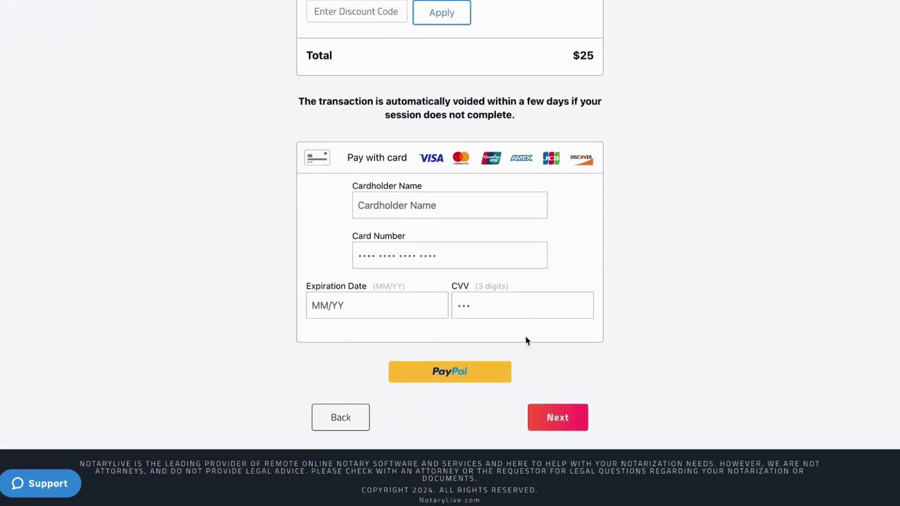
Step: Proceed to the identity check and answer Yes to having a valid ID
click(561, 420)
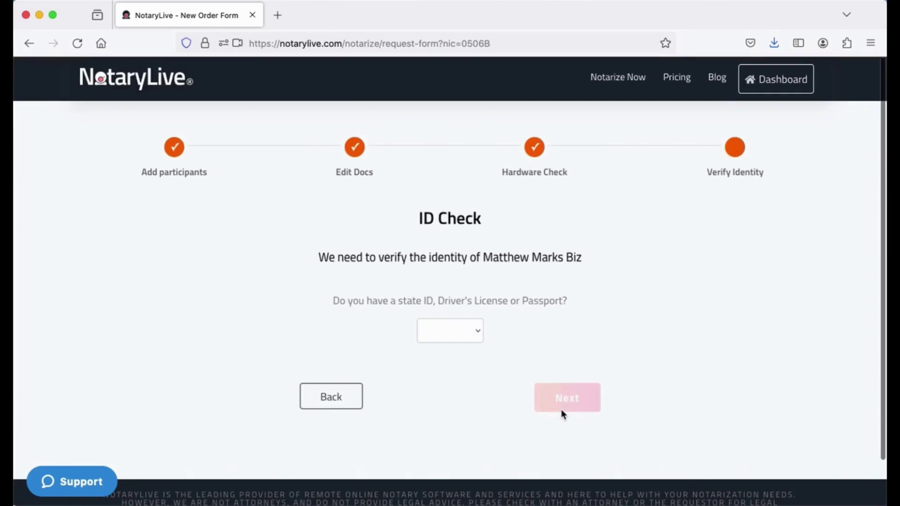
click(456, 332)
click(452, 344)
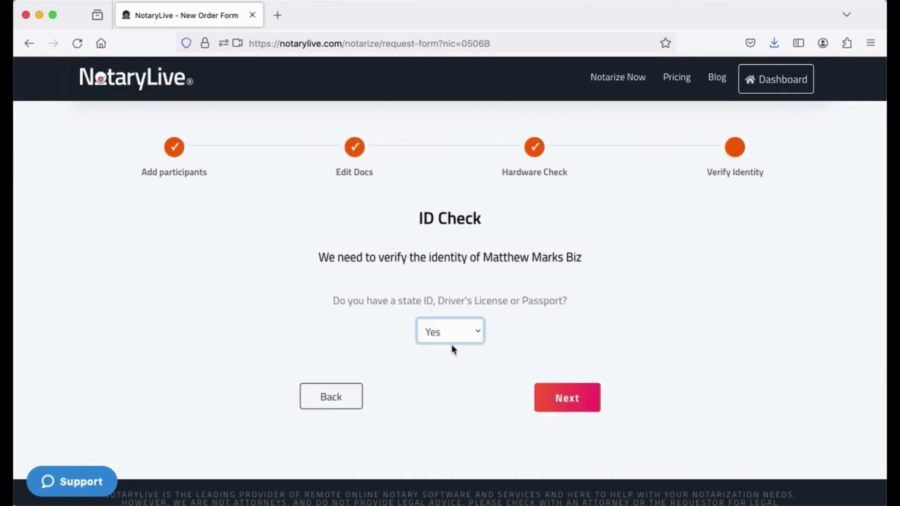
scroll(488, 381, down, 1)
click(576, 392)
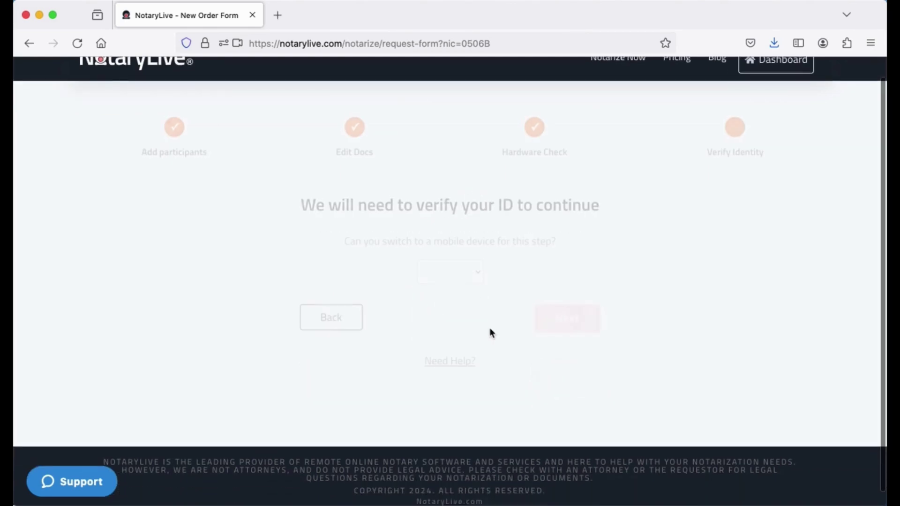
Step: Choose No for mobile, Drivers License as ID type, and United States of America as issuing country
click(466, 279)
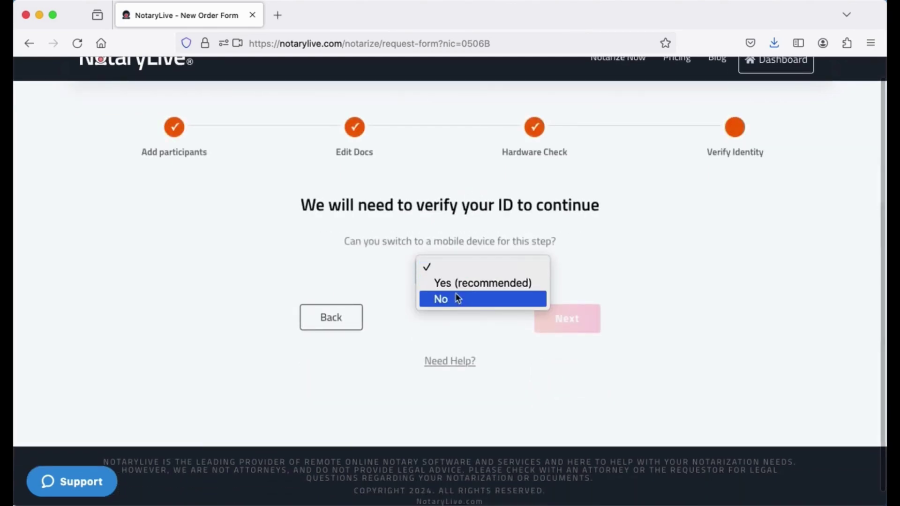
click(458, 300)
scroll(523, 359, down, 2)
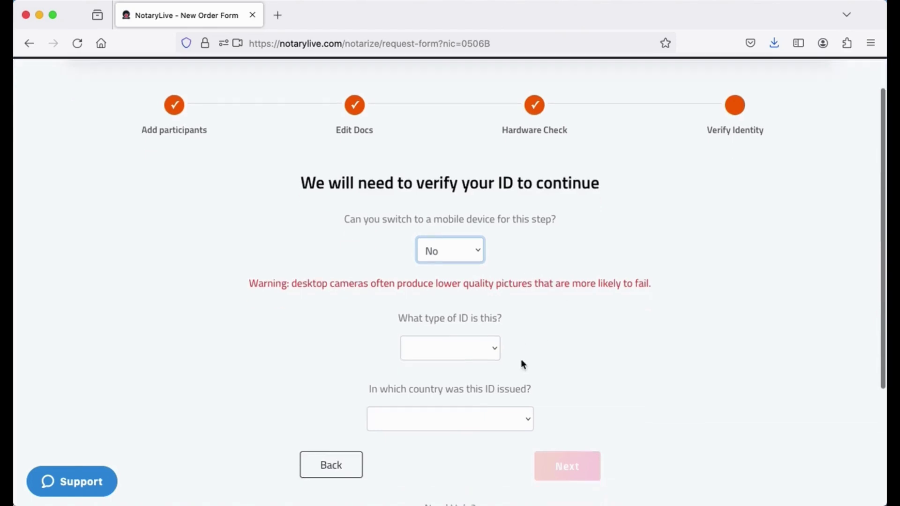
click(474, 333)
click(460, 349)
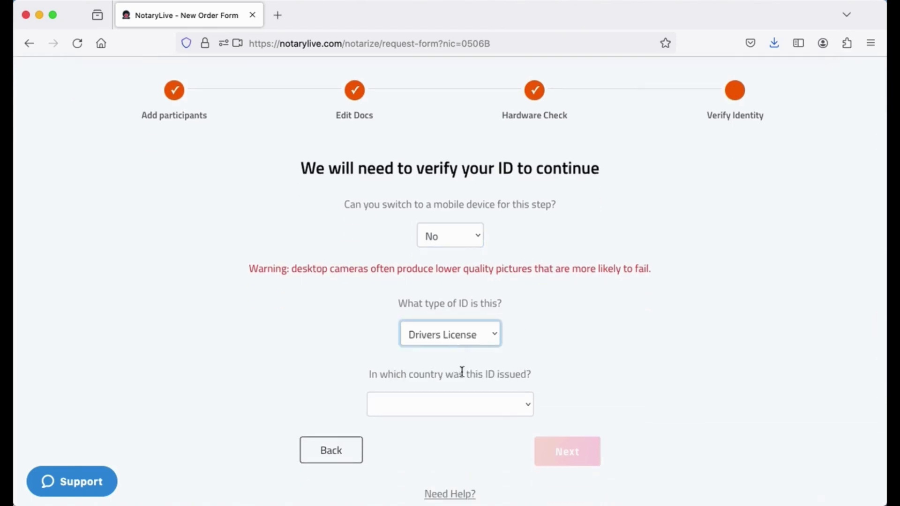
click(472, 403)
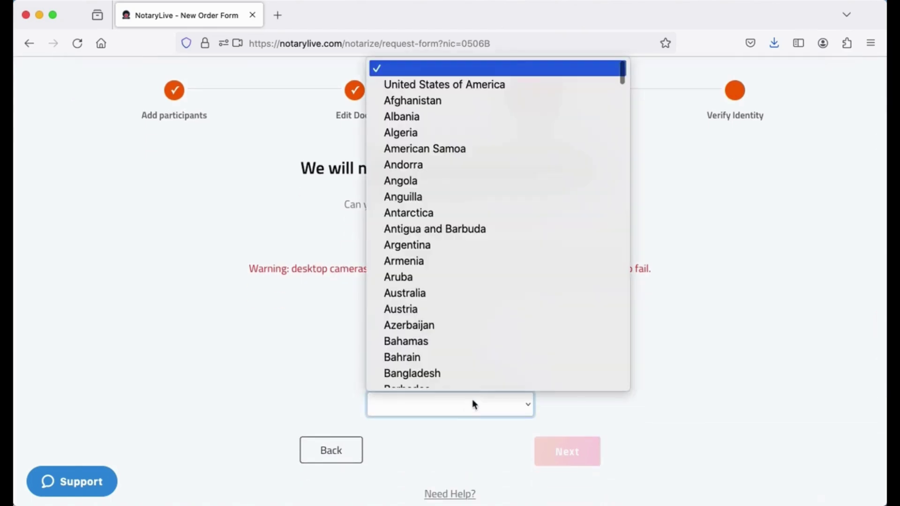
click(437, 84)
scroll(517, 366, down, 7)
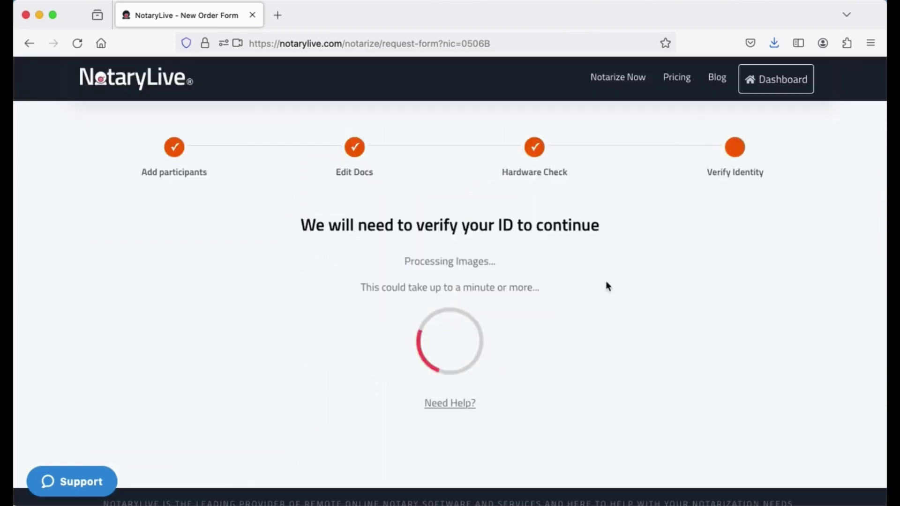
scroll(607, 286, down, 4)
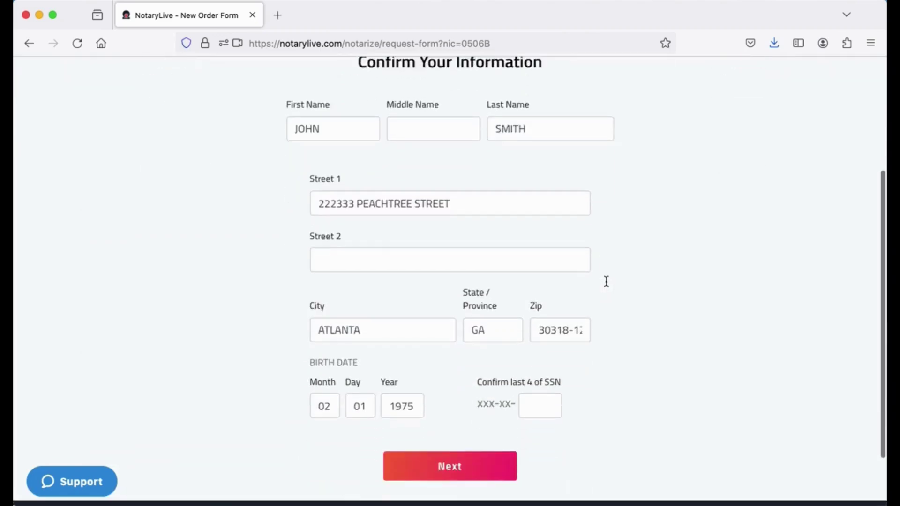
Step: Confirm the personal details, start the identity quiz, and submit the answers
click(492, 432)
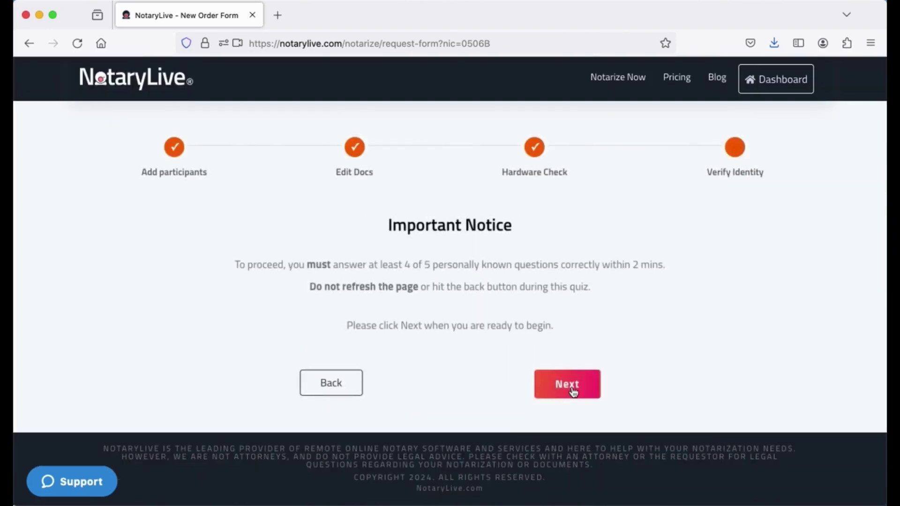
click(571, 380)
scroll(519, 331, down, 6)
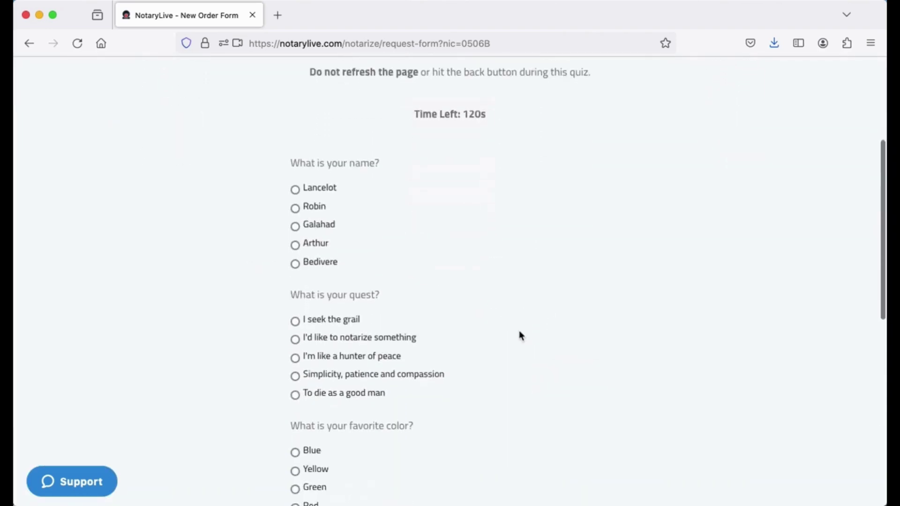
scroll(519, 334, down, 7)
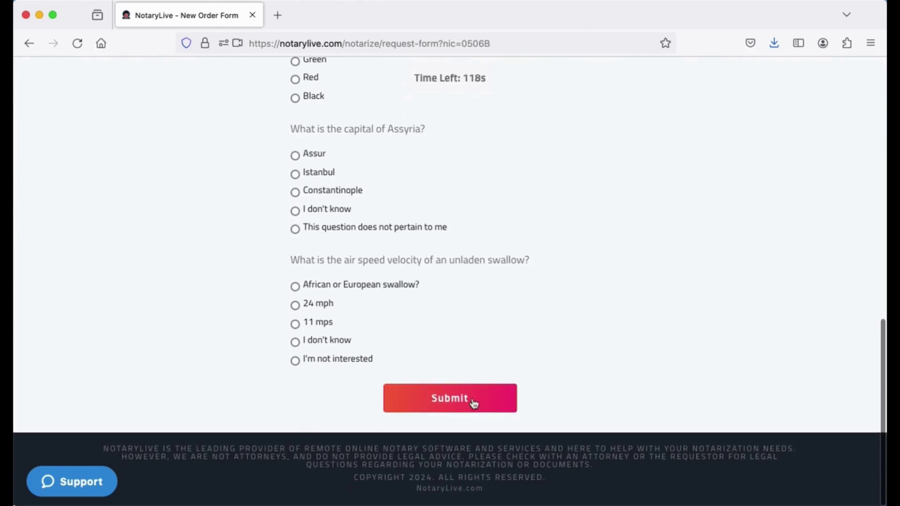
click(476, 386)
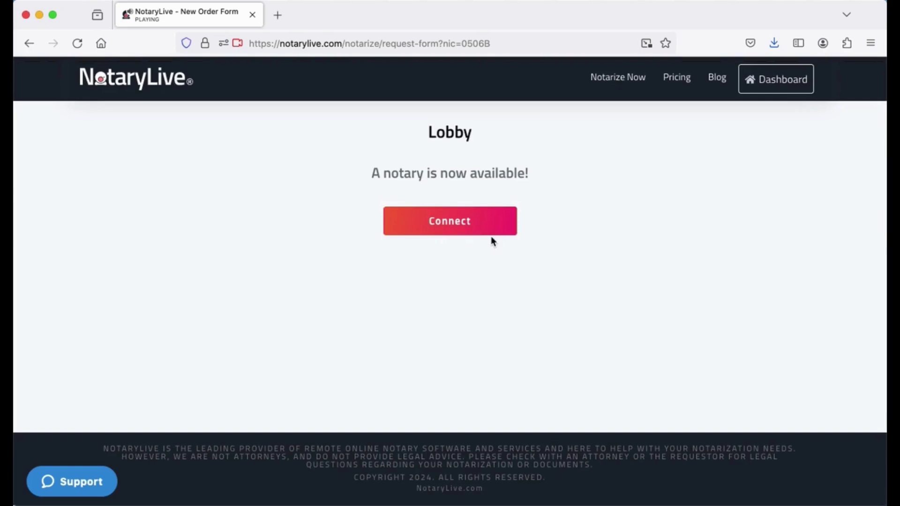
Step: Connect to the live notary session and scroll through the document
click(465, 226)
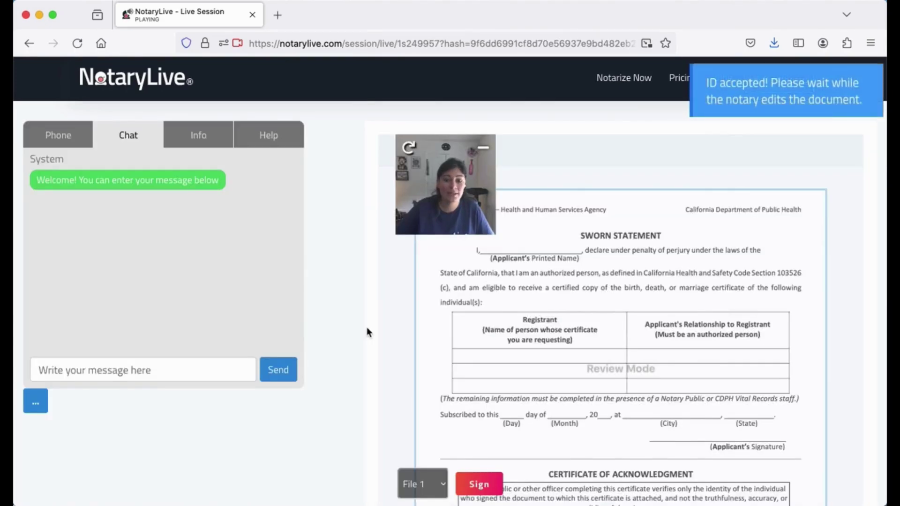
scroll(727, 418, down, 1)
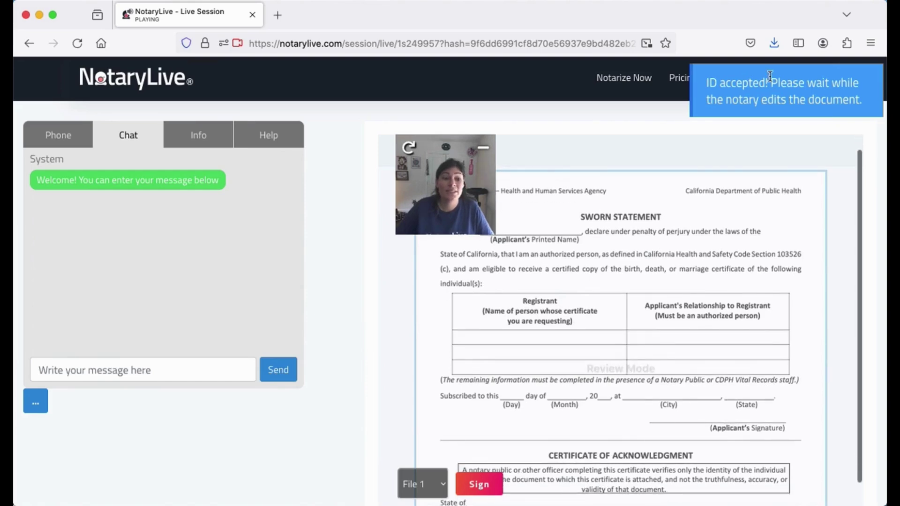
scroll(476, 484, down, 10)
Step: Accept the terms and type the signer's full name as a typed electronic signature
click(476, 485)
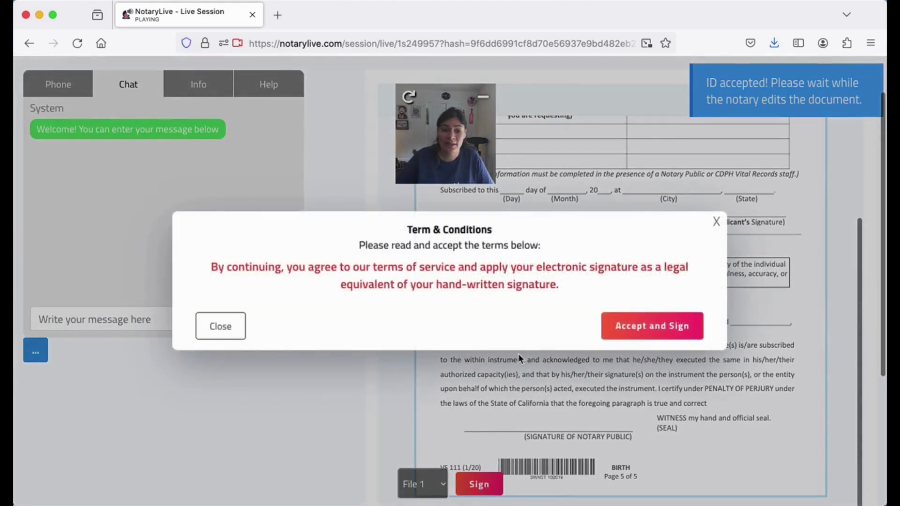
click(644, 326)
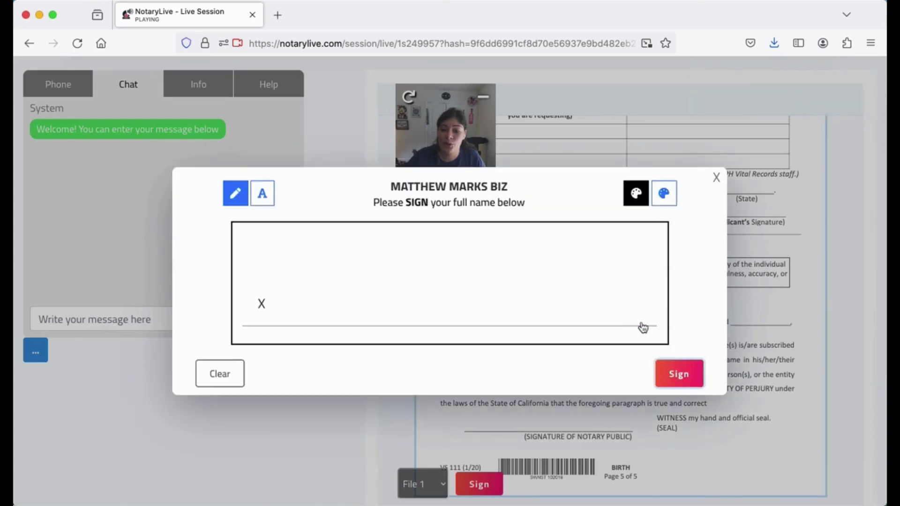
click(262, 193)
click(299, 227)
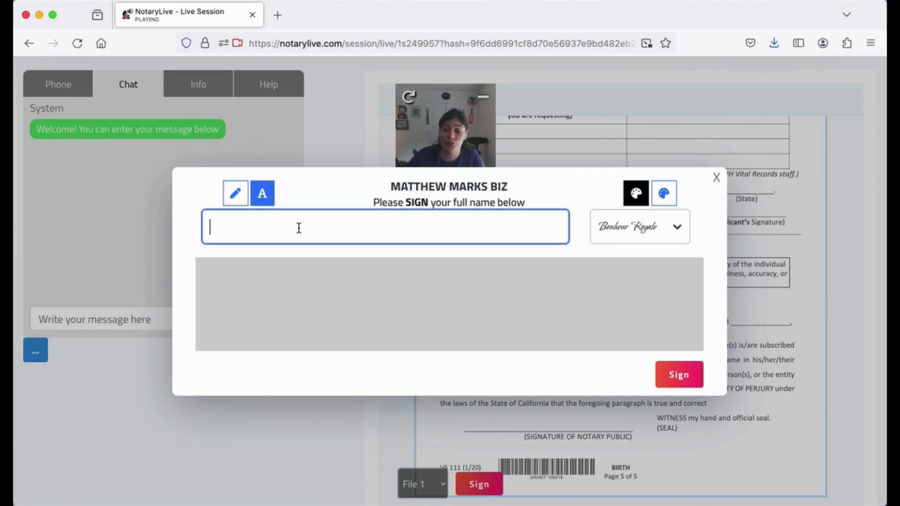
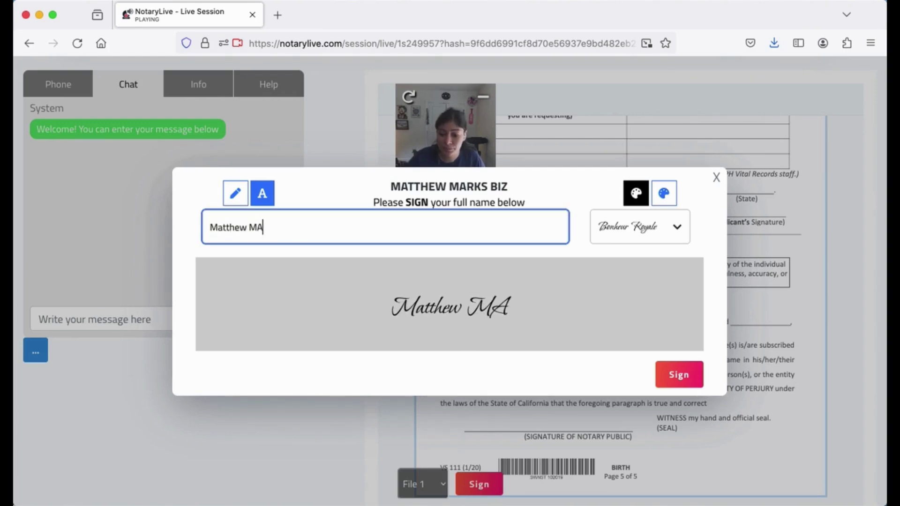
Step: Apply the typed signature, check the notary's edits, request review, and exit the session
text(arks)
click(679, 374)
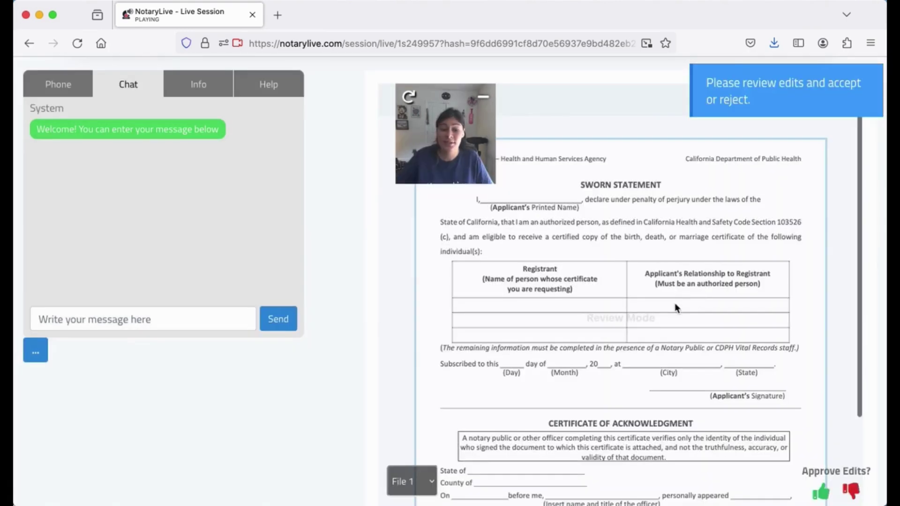
scroll(676, 307, down, 5)
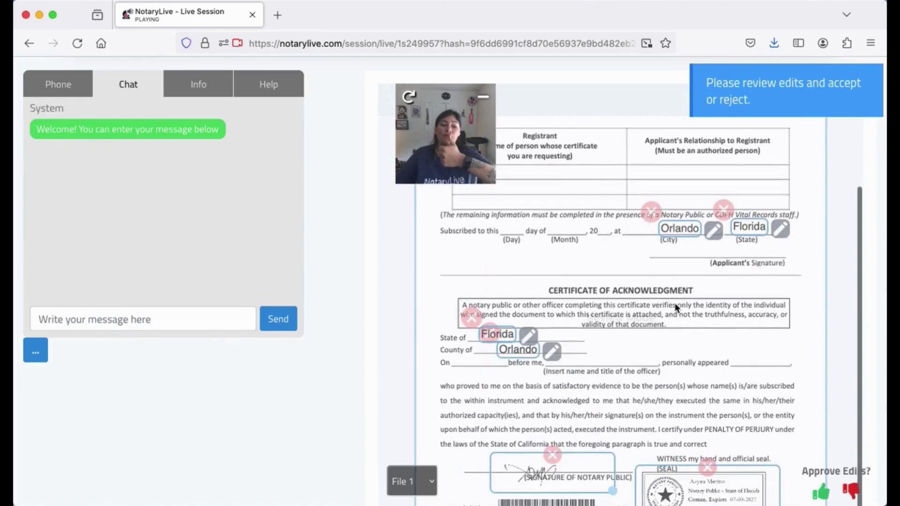
scroll(676, 307, down, 1)
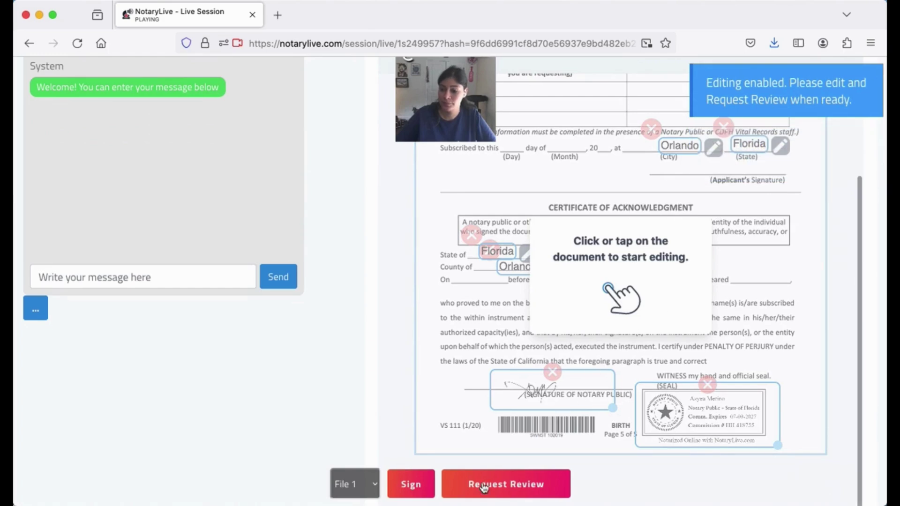
click(483, 486)
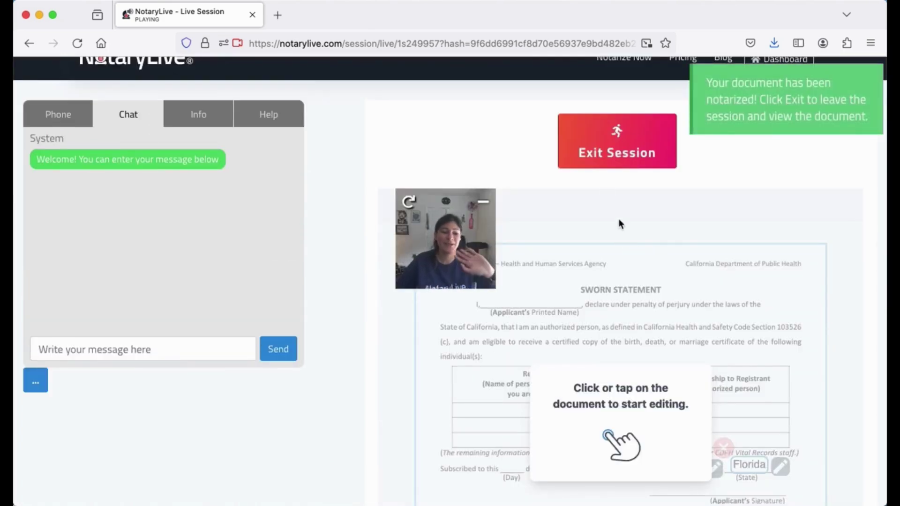
click(615, 148)
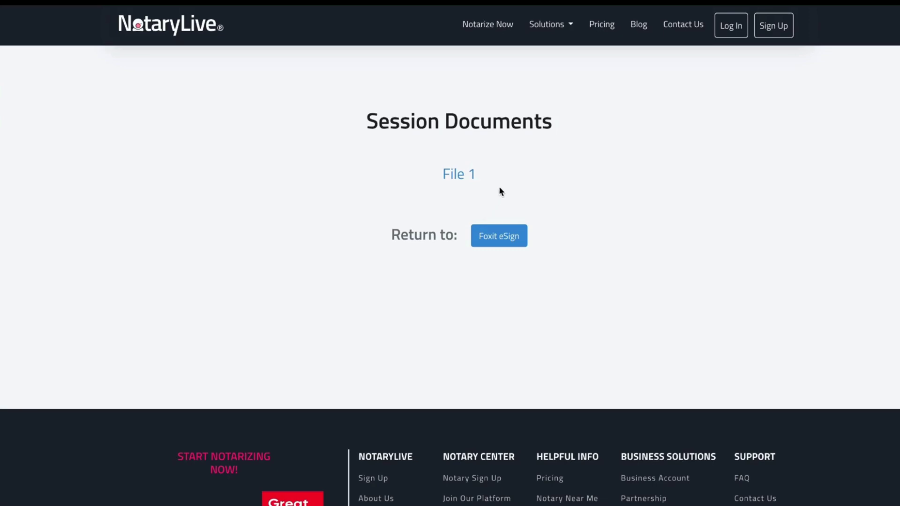
Step: Open File 1 and view both pages, down to the notary seal and QR-coded signing certificate
click(458, 179)
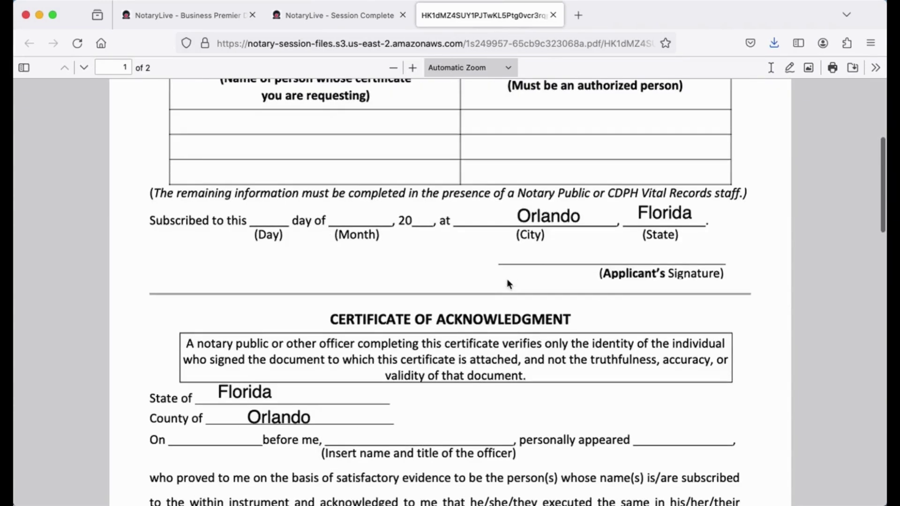
scroll(507, 280, down, 10)
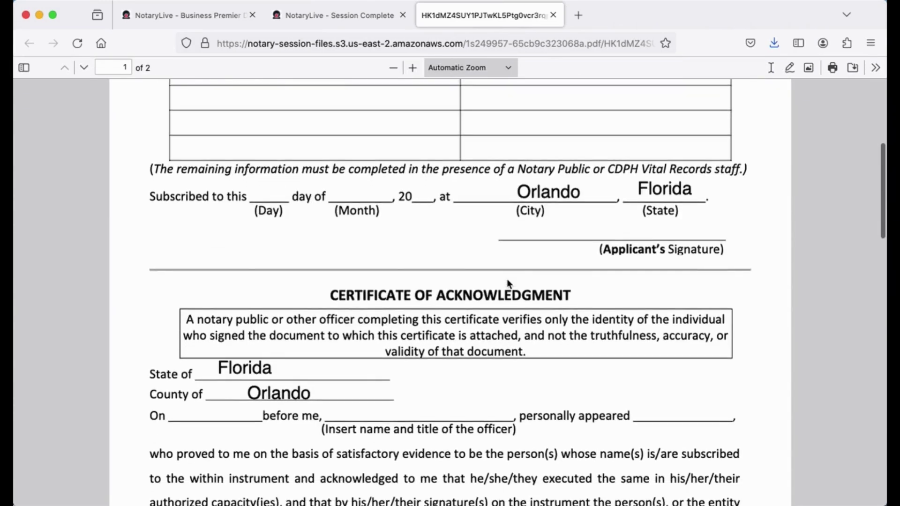
scroll(508, 282, down, 10)
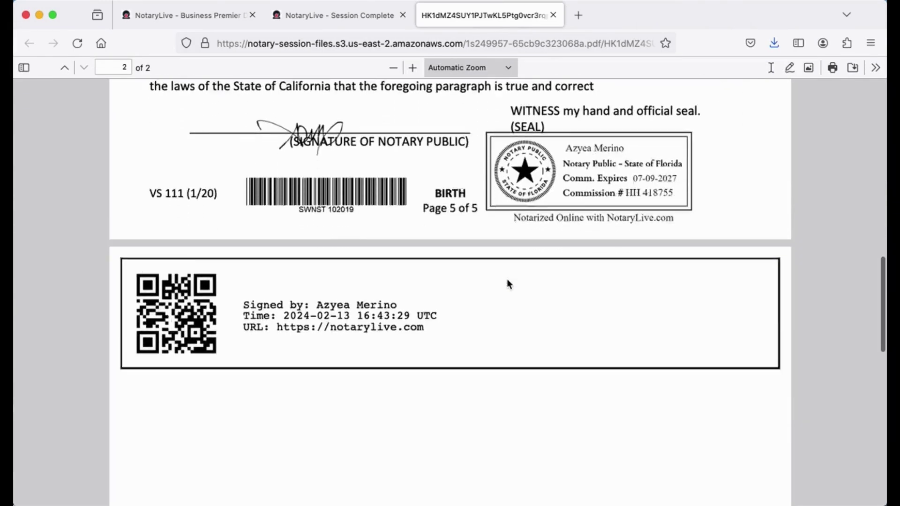